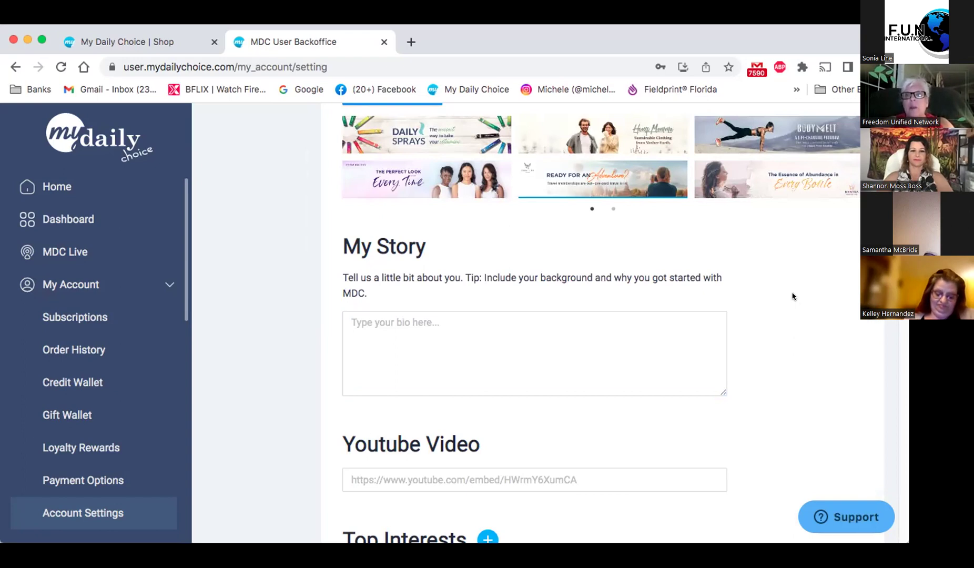
Review the profile card's My Story, Youtube Video, Top Interests and Connect sections, down to the social media link fields
scroll(793, 296, "down", 1)
scroll(793, 296, "down", 1)
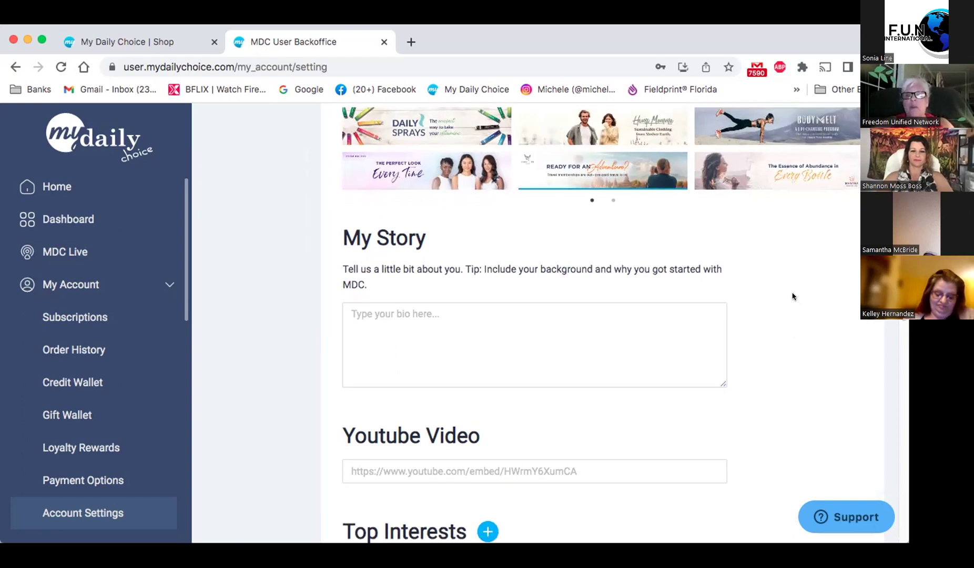
scroll(792, 296, "down", 1)
scroll(788, 300, "down", 3)
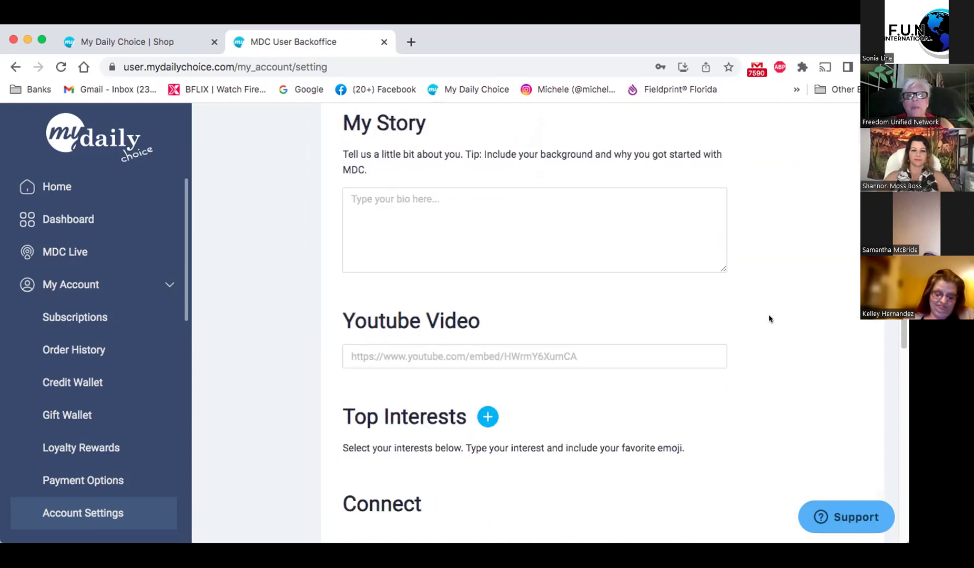
scroll(677, 318, "down", 2)
left_click(677, 318)
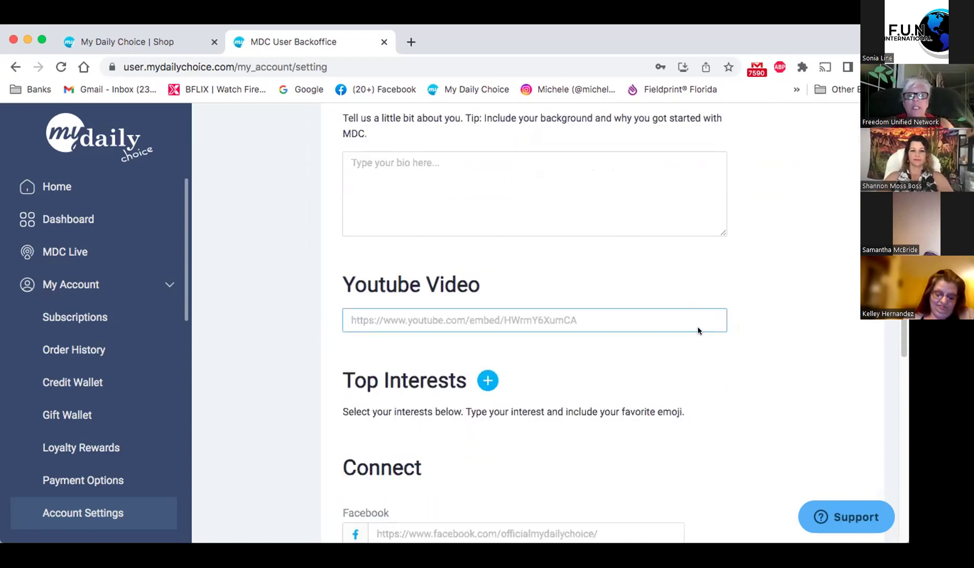
scroll(697, 330, "down", 2)
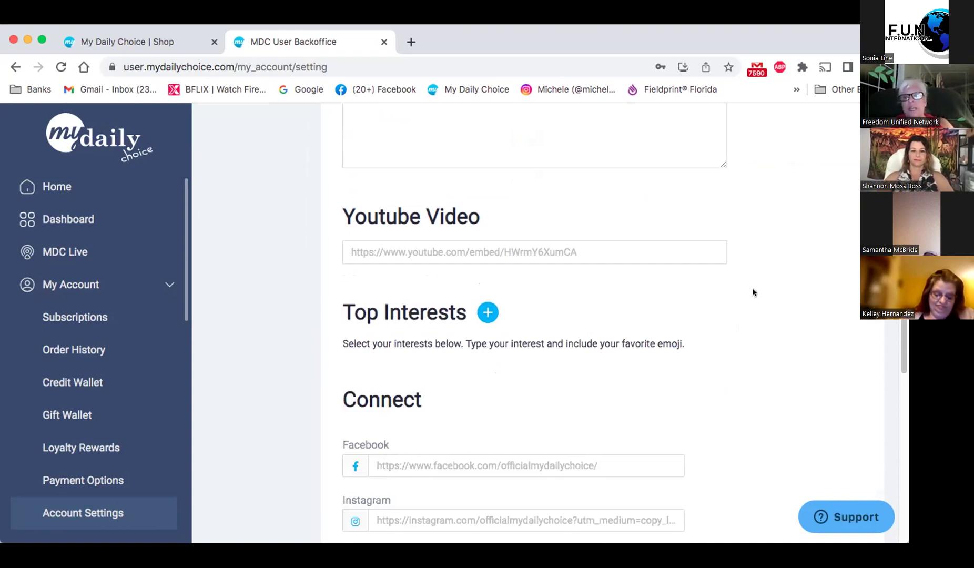
scroll(741, 312, "down", 1)
scroll(667, 371, "down", 1)
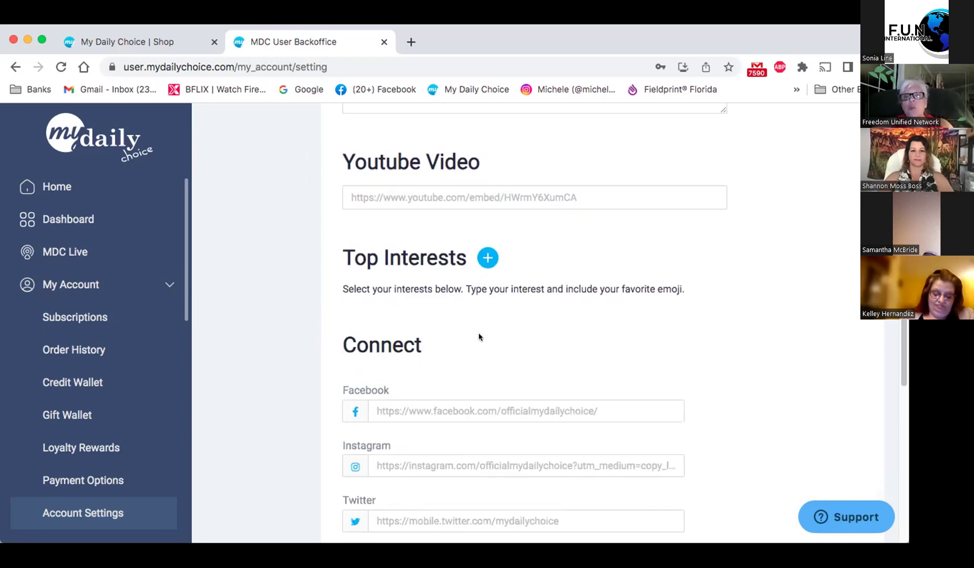
scroll(479, 336, "down", 1)
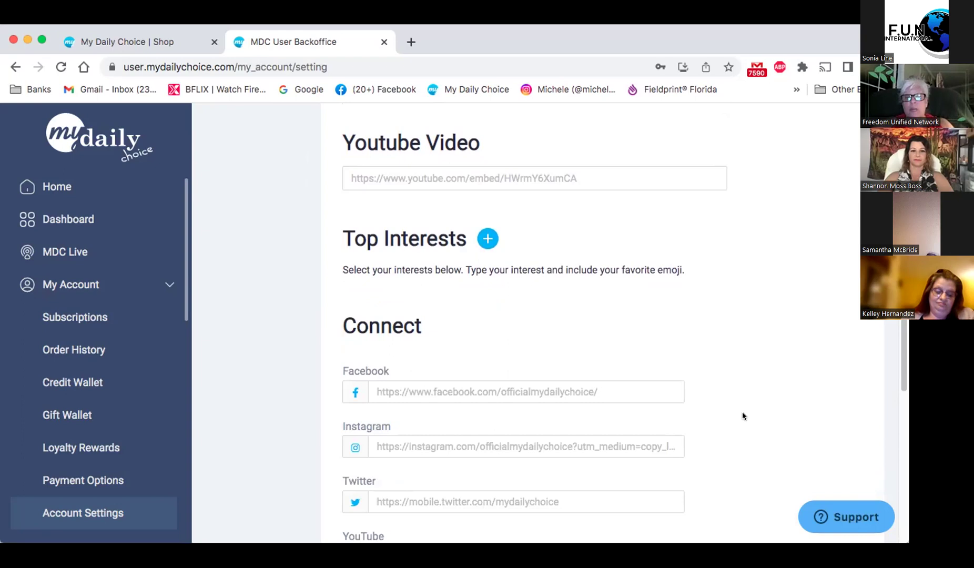
scroll(731, 420, "down", 3)
scroll(694, 432, "down", 2)
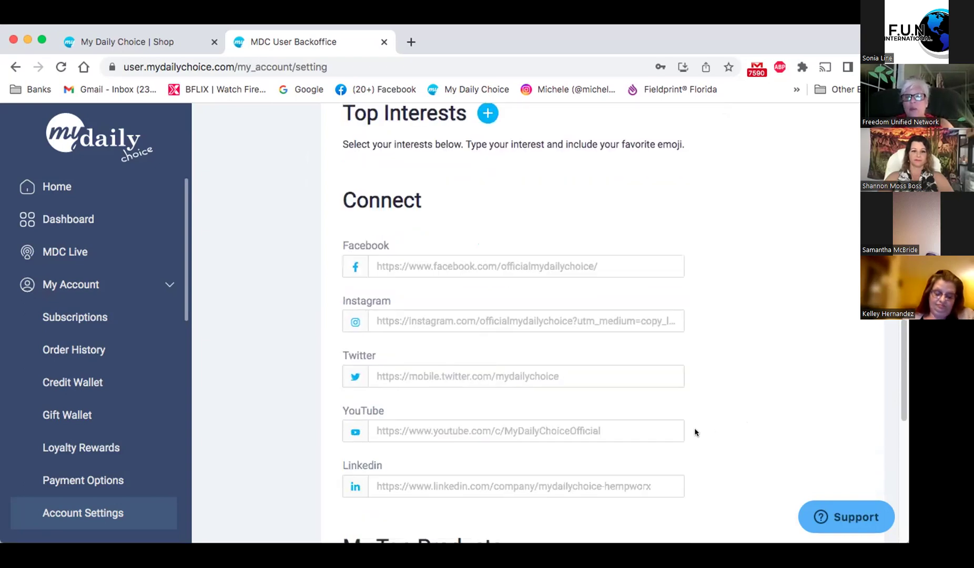
scroll(695, 432, "down", 3)
scroll(695, 433, "down", 3)
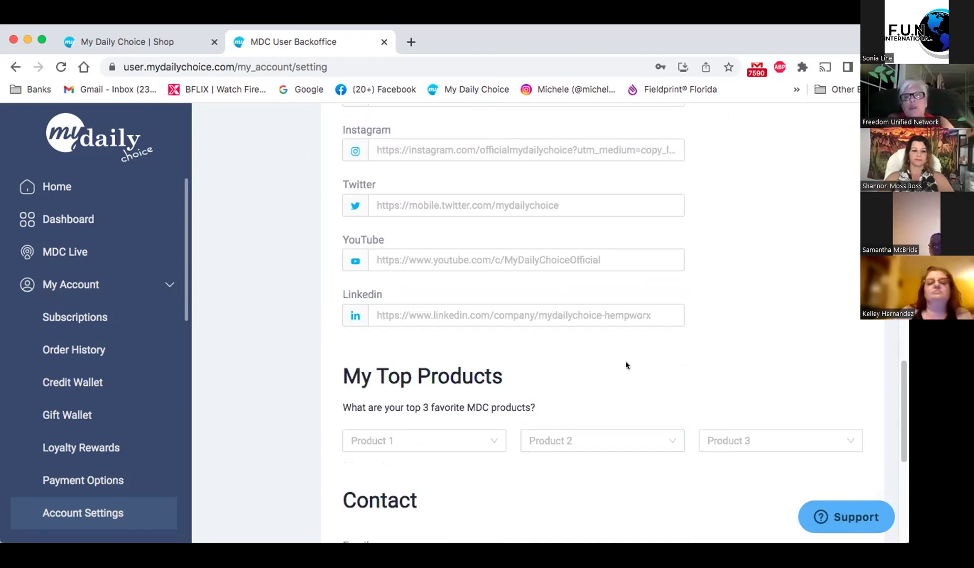
View the product choices for Product 1 under My Top Products, and close the list without choosing one
left_click(493, 437)
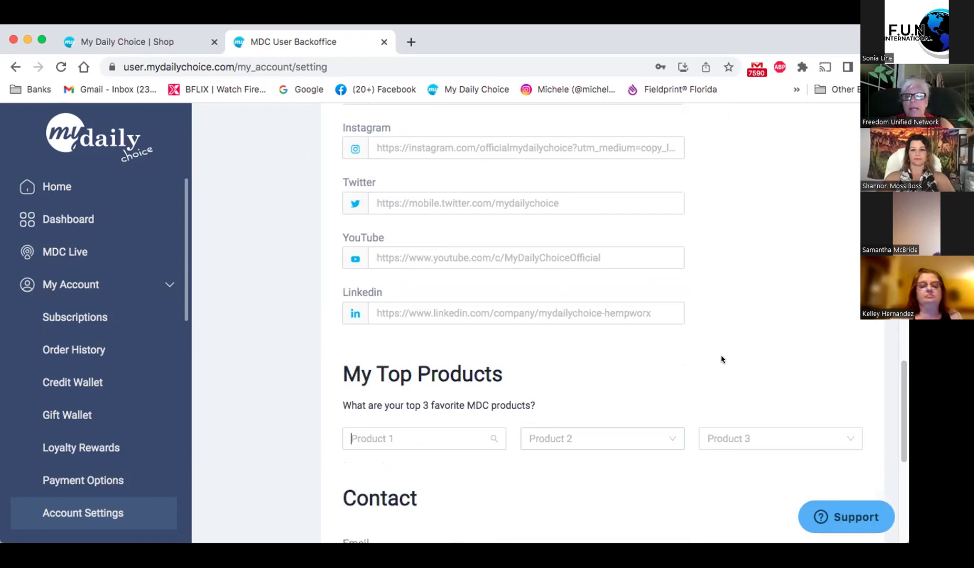
key("Down")
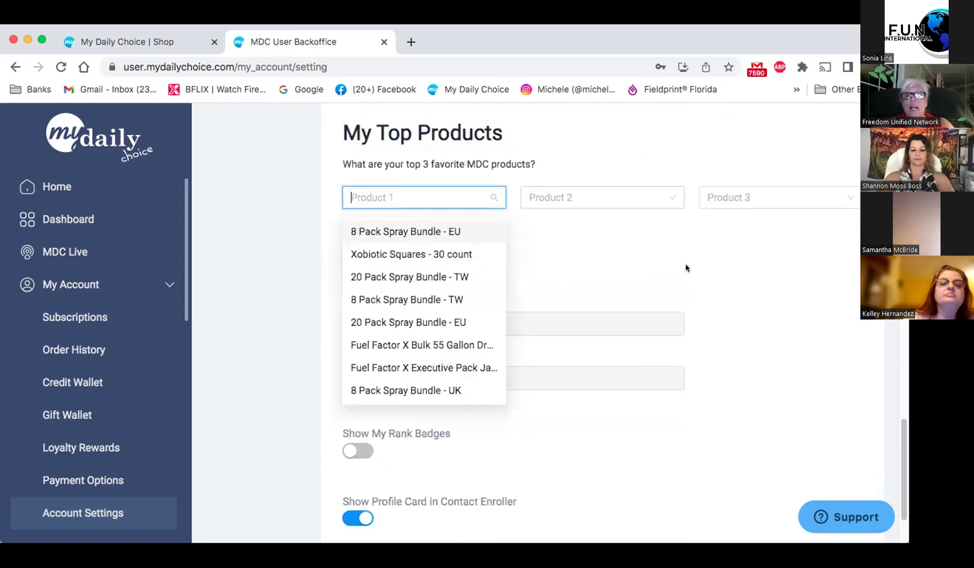
key("Escape")
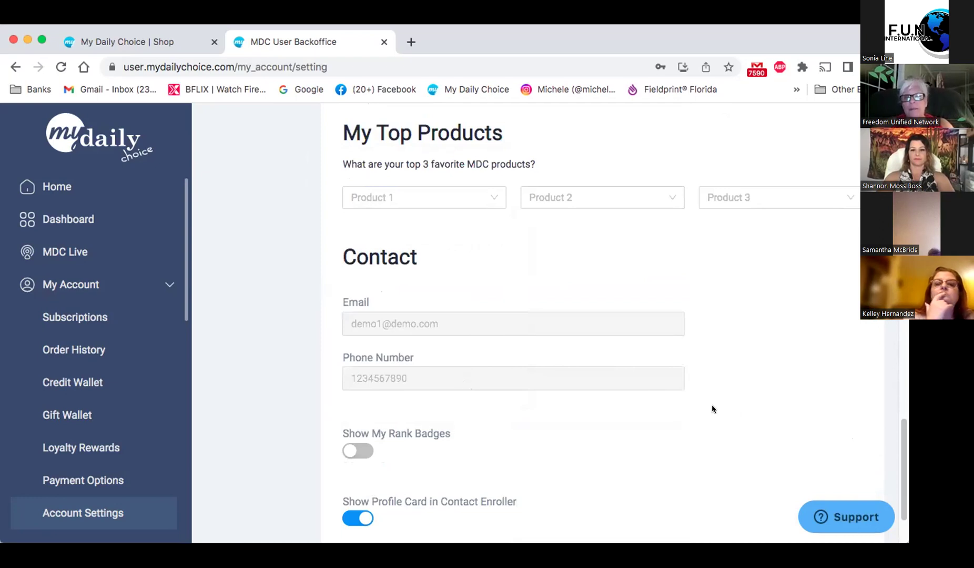
Review the Shipping Address and Credit Card sections of the account settings, and view and dismiss the Add Checking form
scroll(711, 407, "up", 6)
scroll(543, 370, "up", 10)
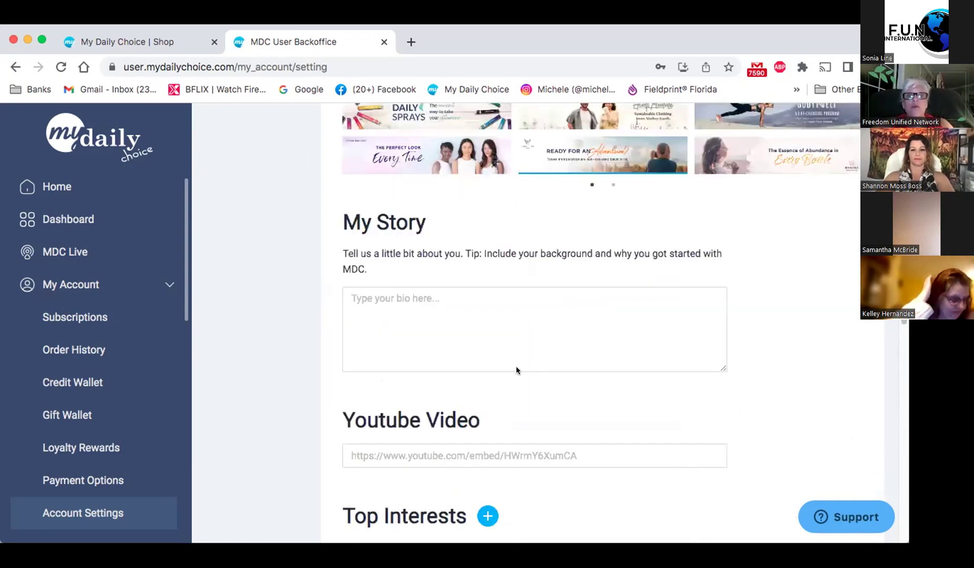
scroll(278, 309, "up", 10)
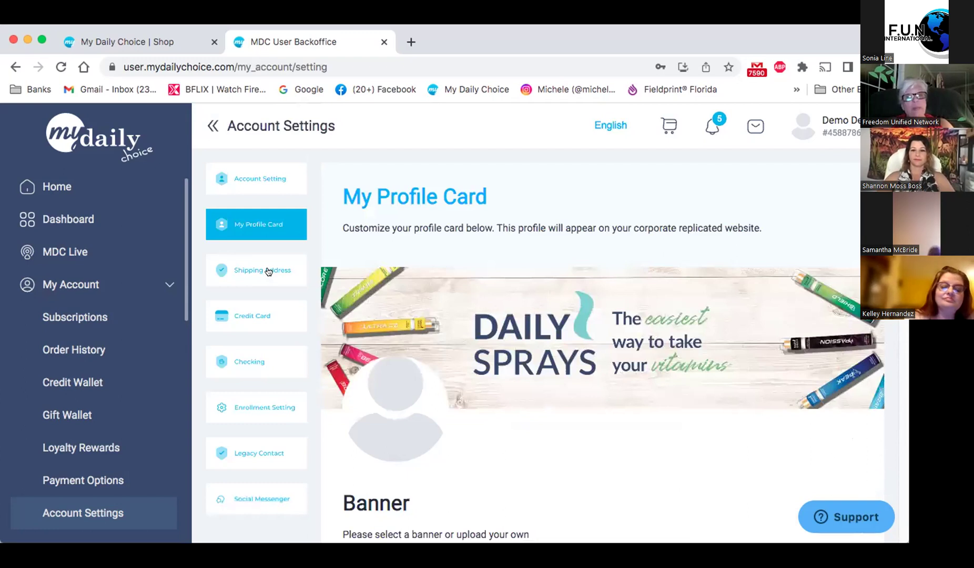
left_click(268, 271)
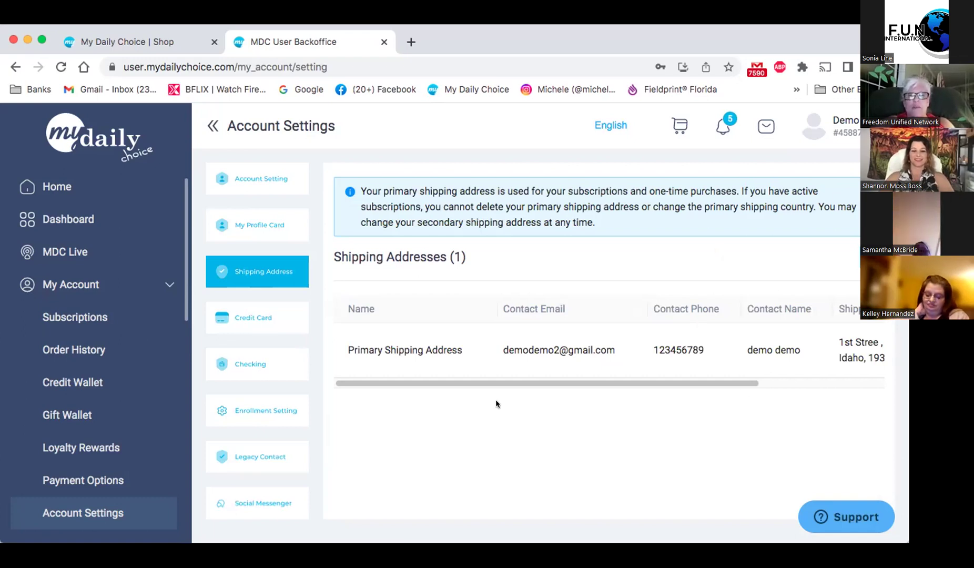
left_click(261, 319)
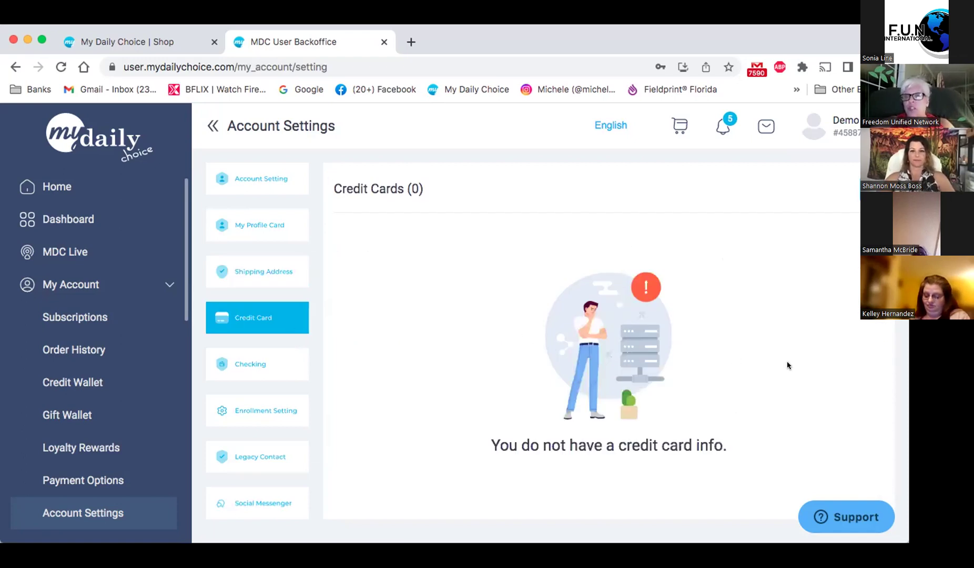
left_click(261, 367)
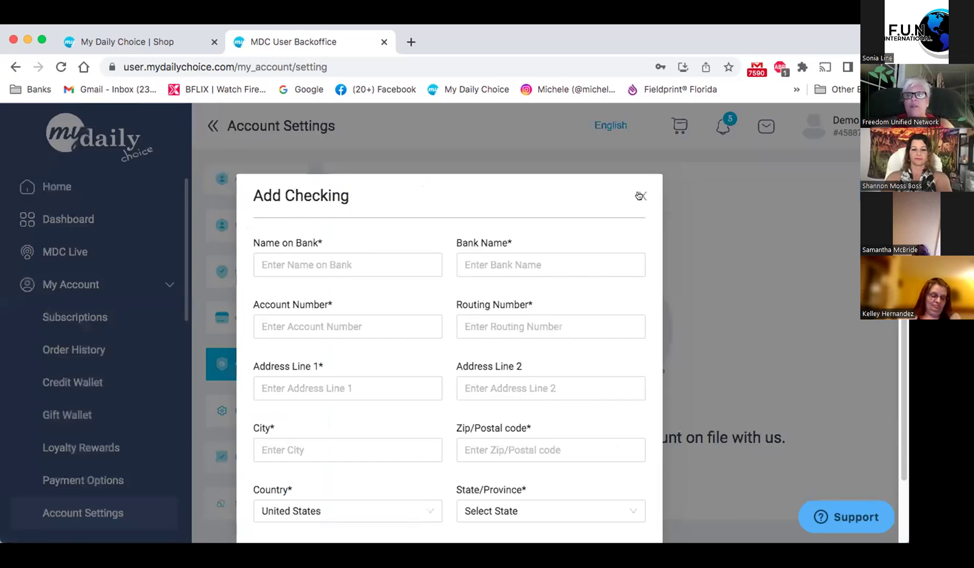
left_click(735, 233)
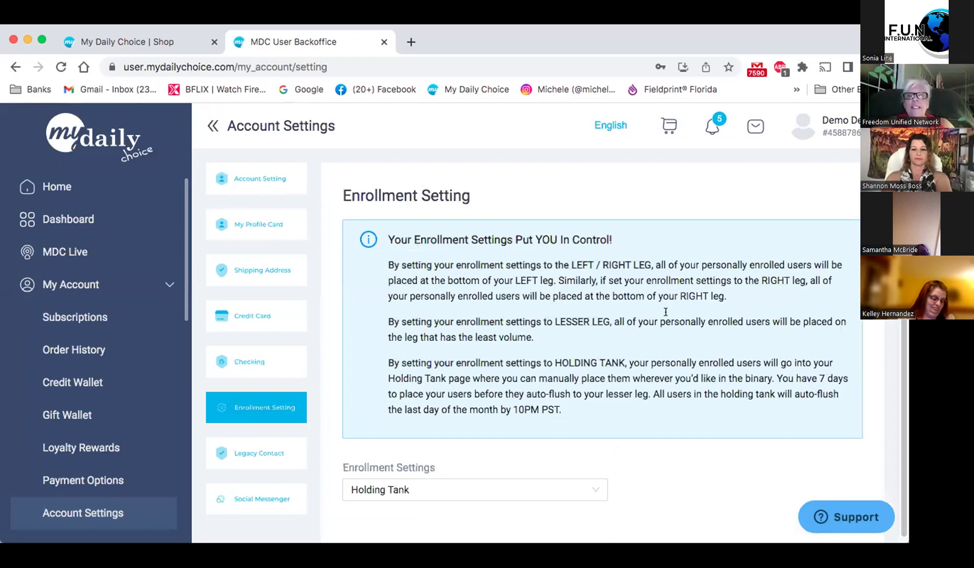
View the available placement options for Enrollment Settings, and close the list without changing the selection
scroll(665, 312, "down", 1)
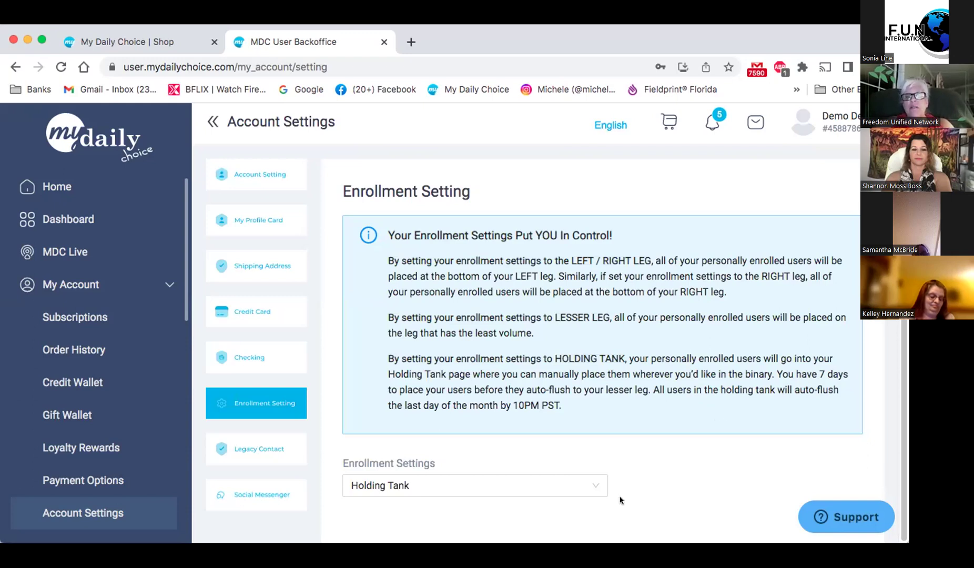
left_click(594, 486)
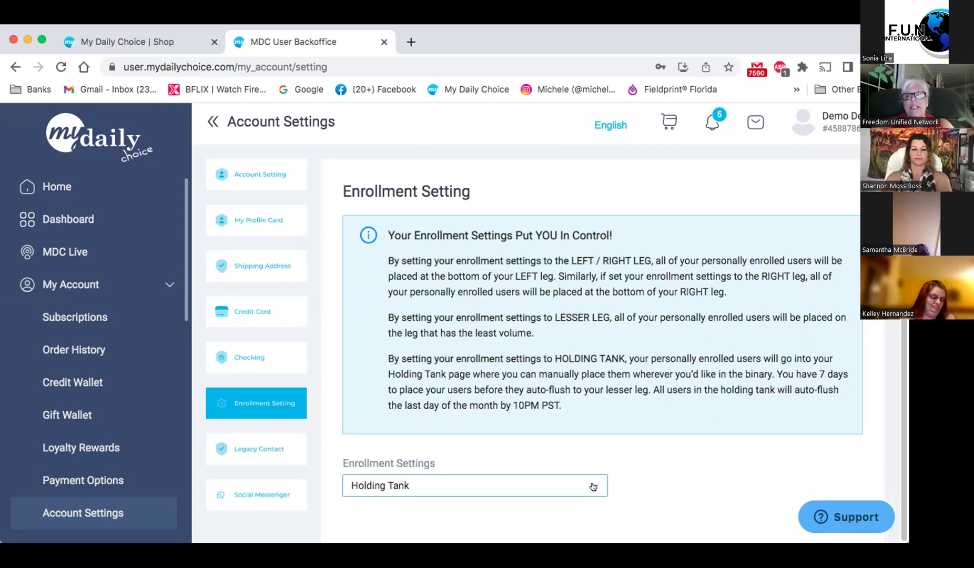
left_click(593, 486)
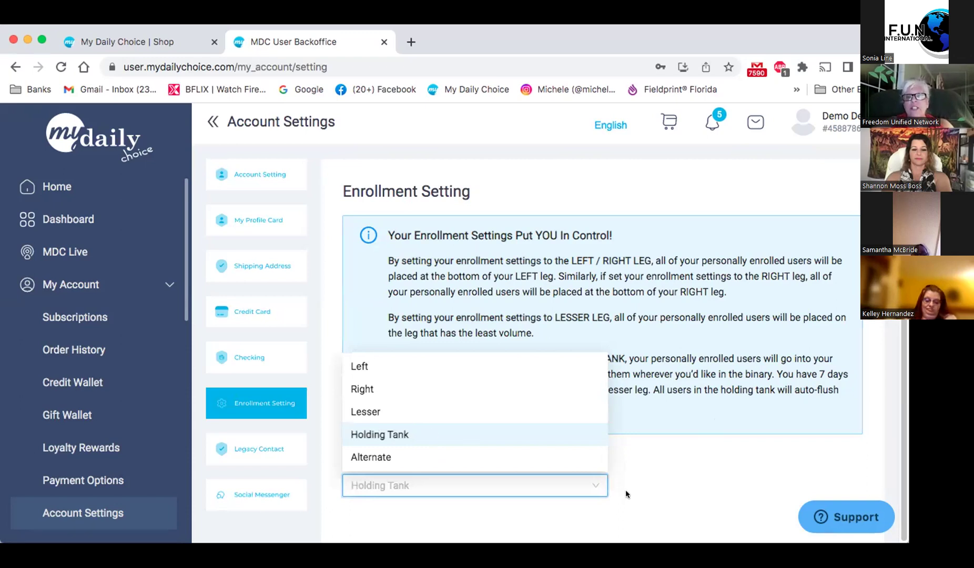
left_click(652, 480)
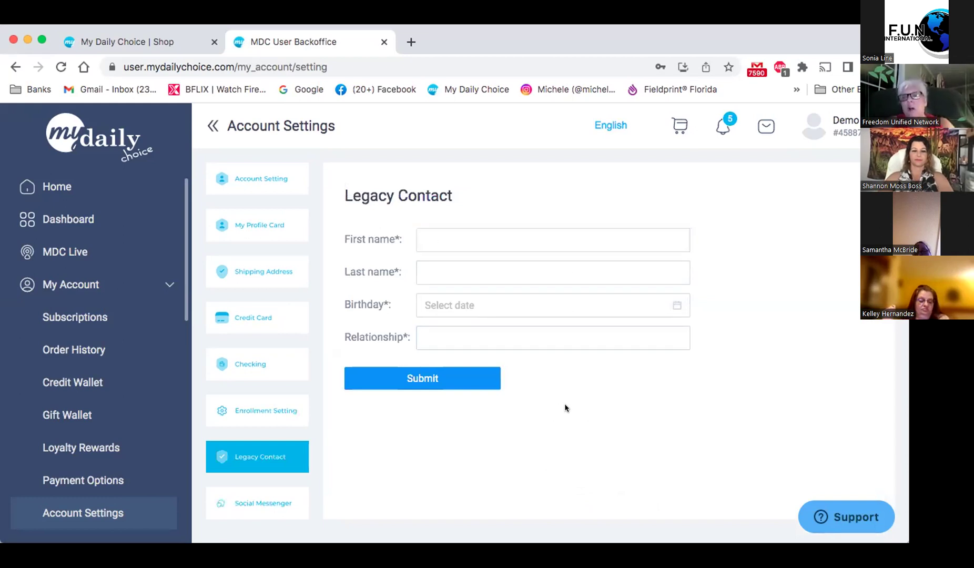
Show the Social Messenger settings and examine the Facebook Messenger link field
left_click(280, 493)
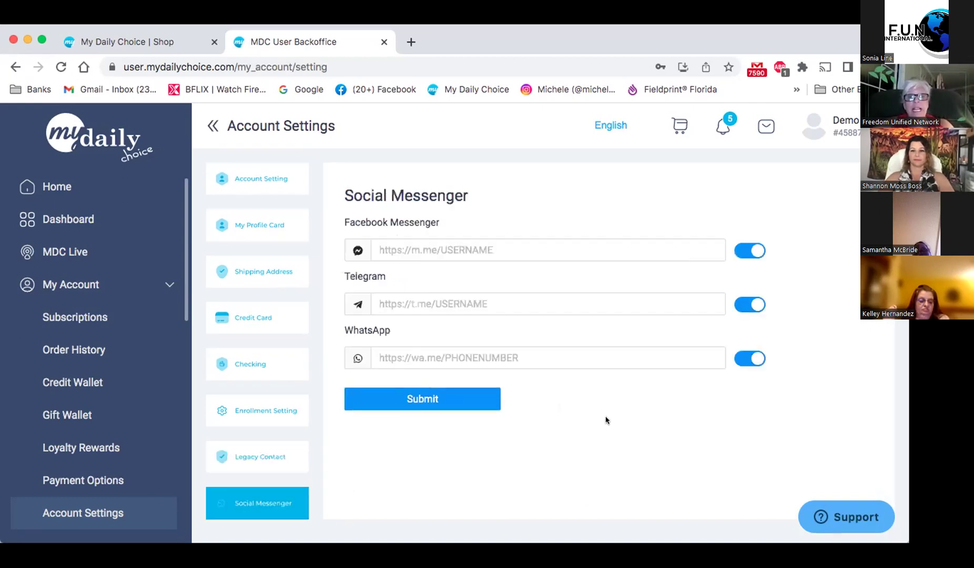
left_click(552, 251)
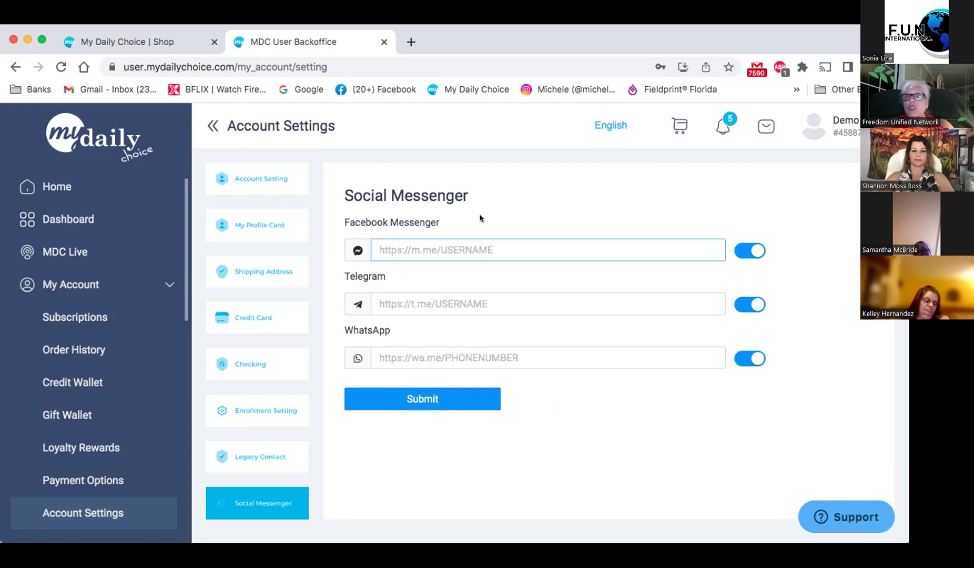
left_click(475, 247)
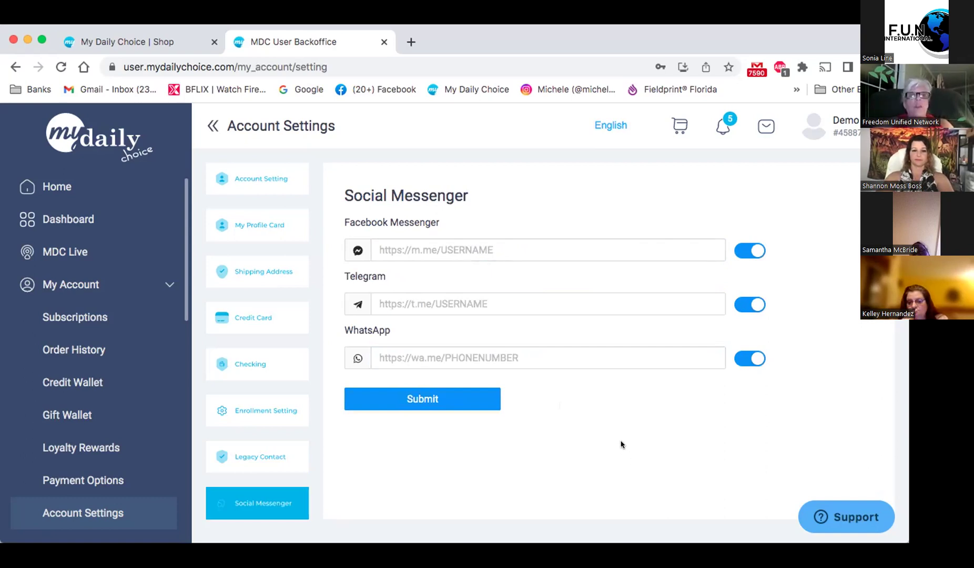
Open Payment Options and review the Global eWallet withdrawal methods and the CoinZoom account section
left_click(111, 477)
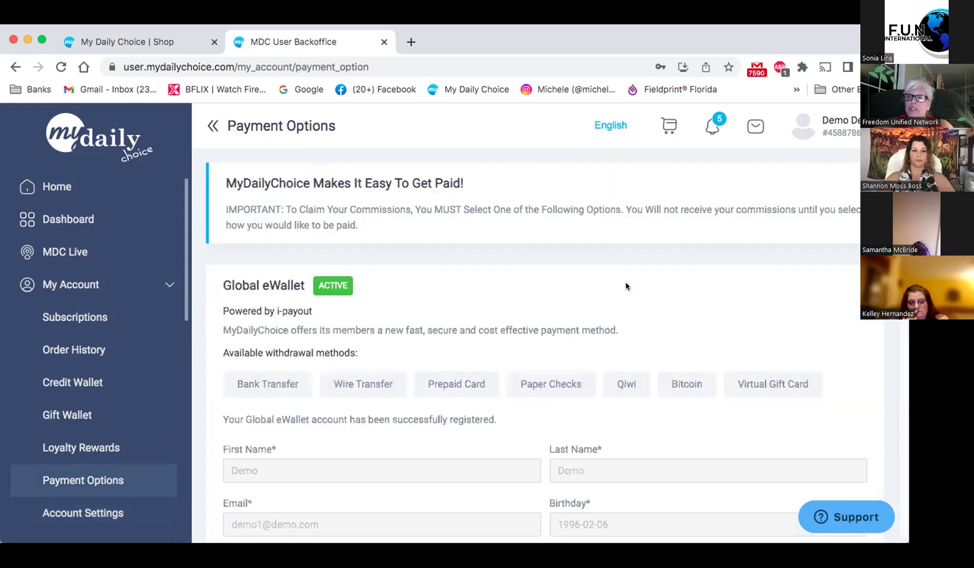
scroll(708, 272, "down", 1)
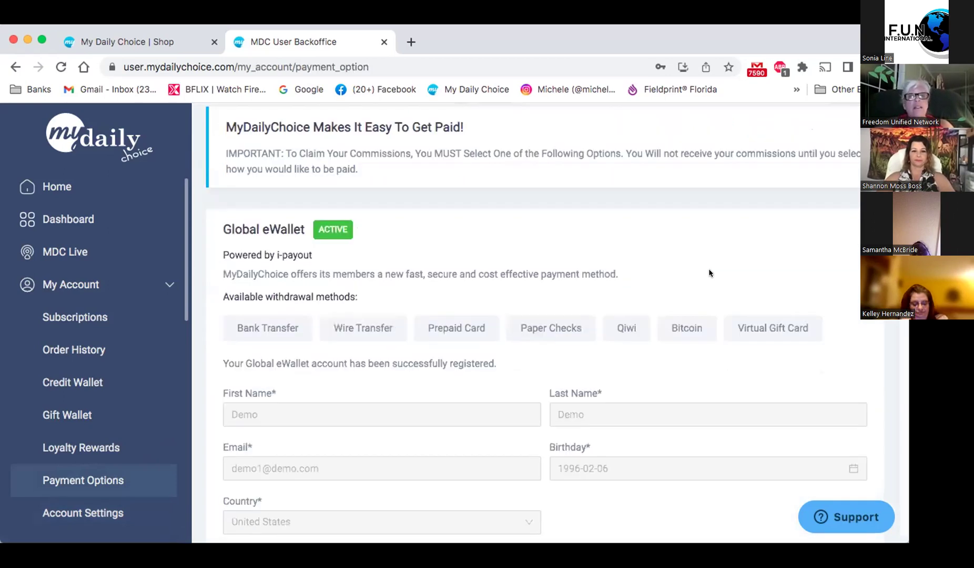
scroll(752, 259, "down", 1)
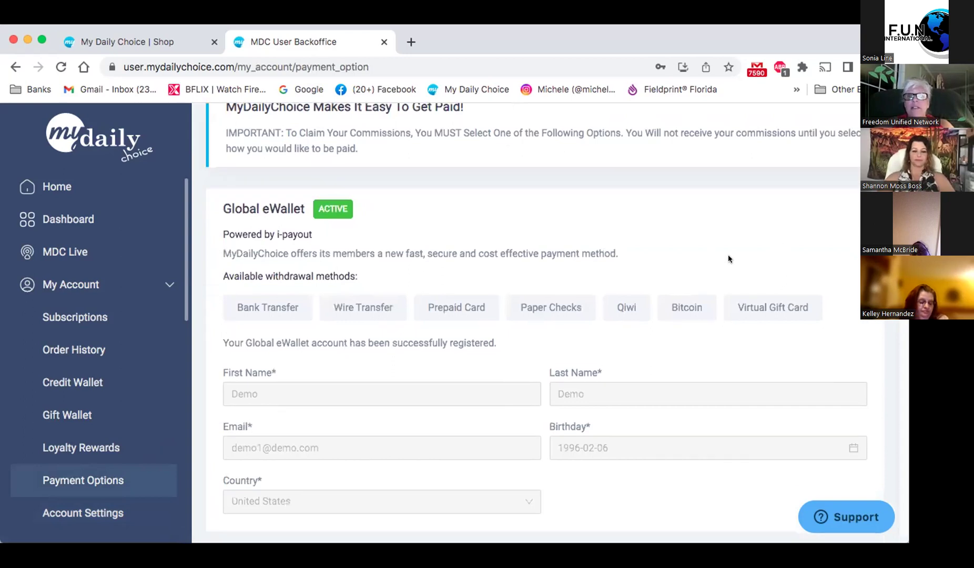
scroll(343, 207, "down", 1)
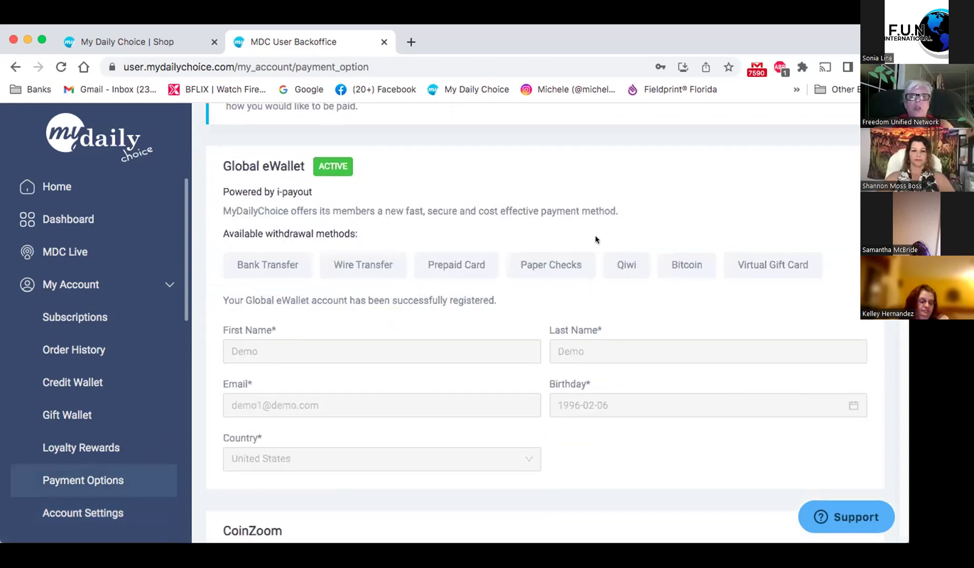
scroll(255, 246, "down", 1)
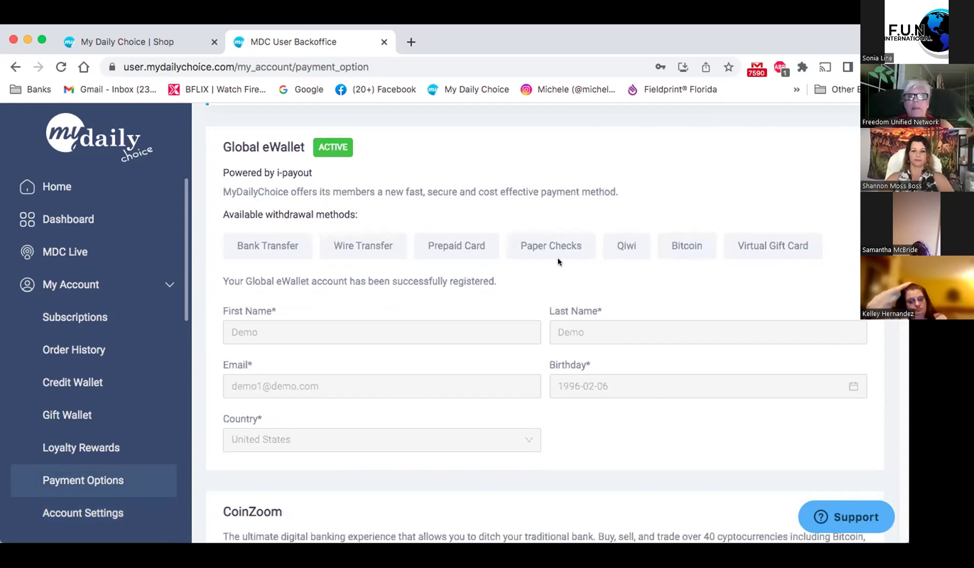
scroll(514, 291, "down", 2)
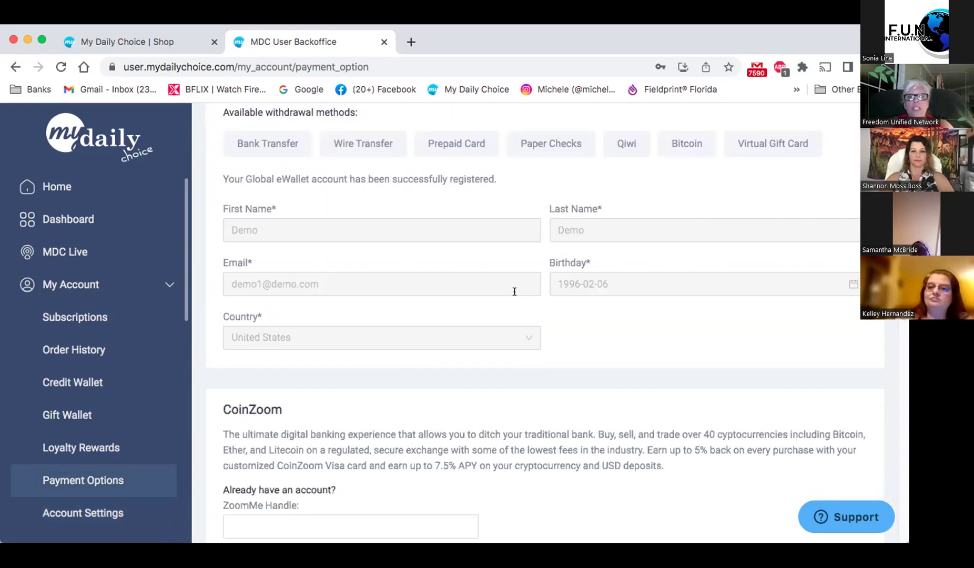
scroll(515, 292, "down", 4)
scroll(516, 296, "down", 3)
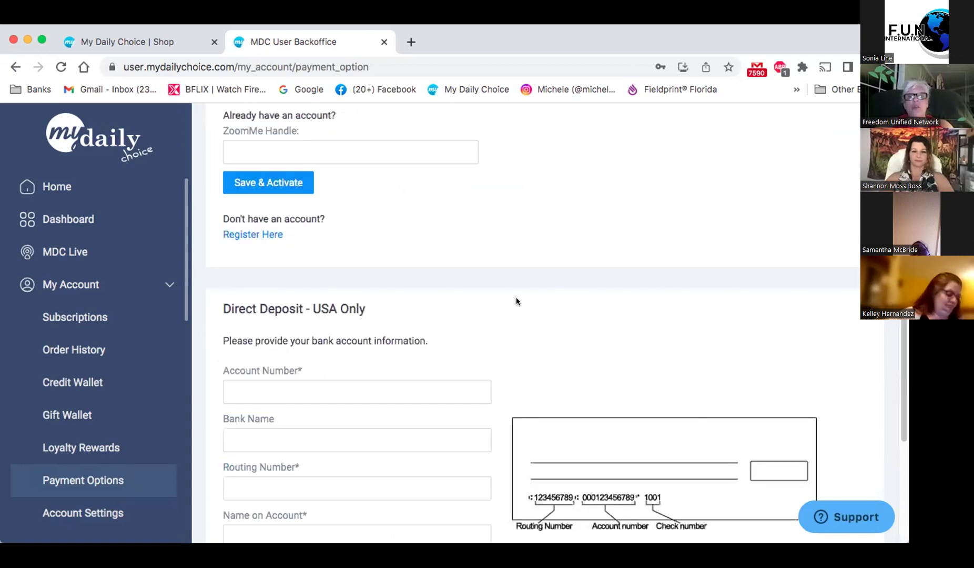
Examine the Direct Deposit - USA Only form's bank account fields and the payout notes below it
scroll(234, 220, "down", 2)
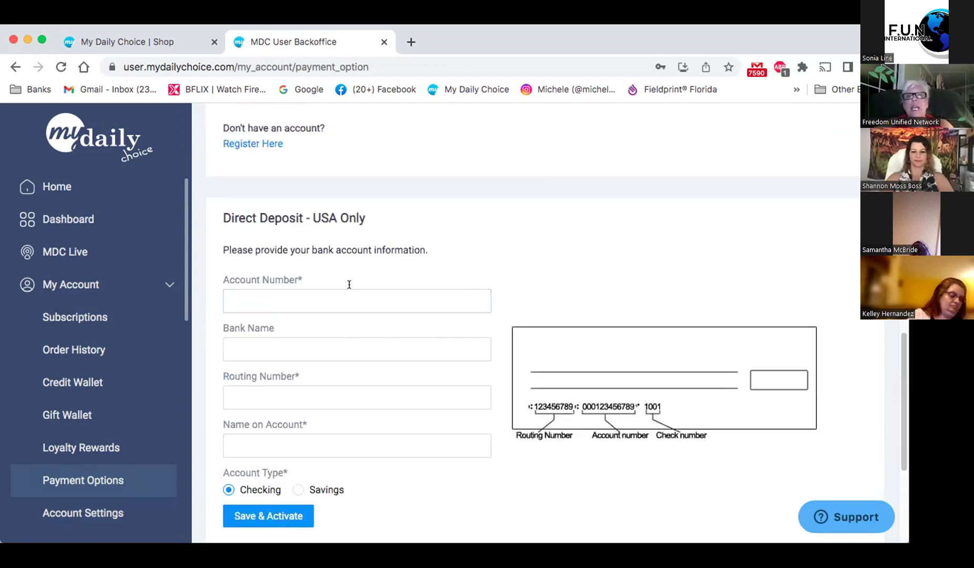
left_click(468, 302)
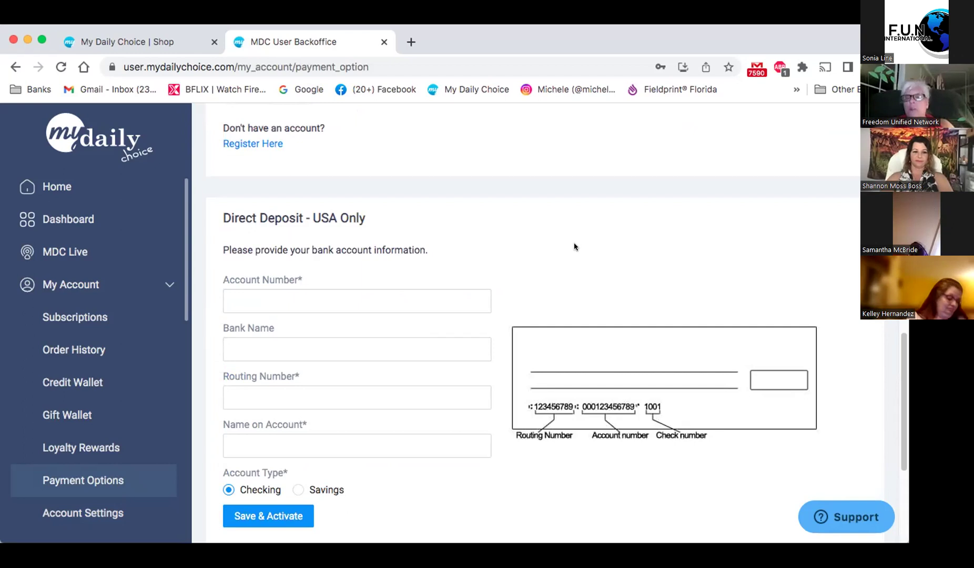
scroll(574, 247, "down", 1)
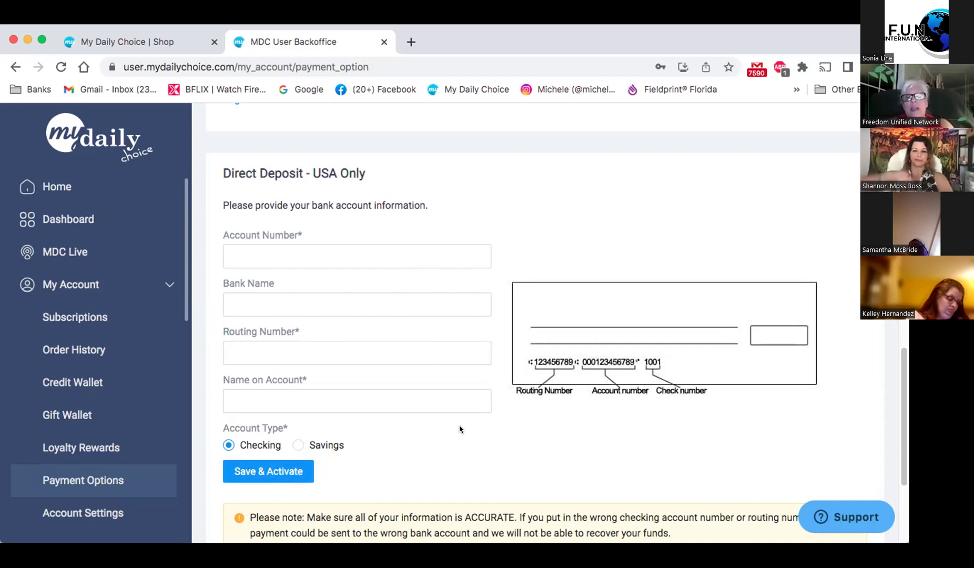
scroll(470, 415, "down", 3)
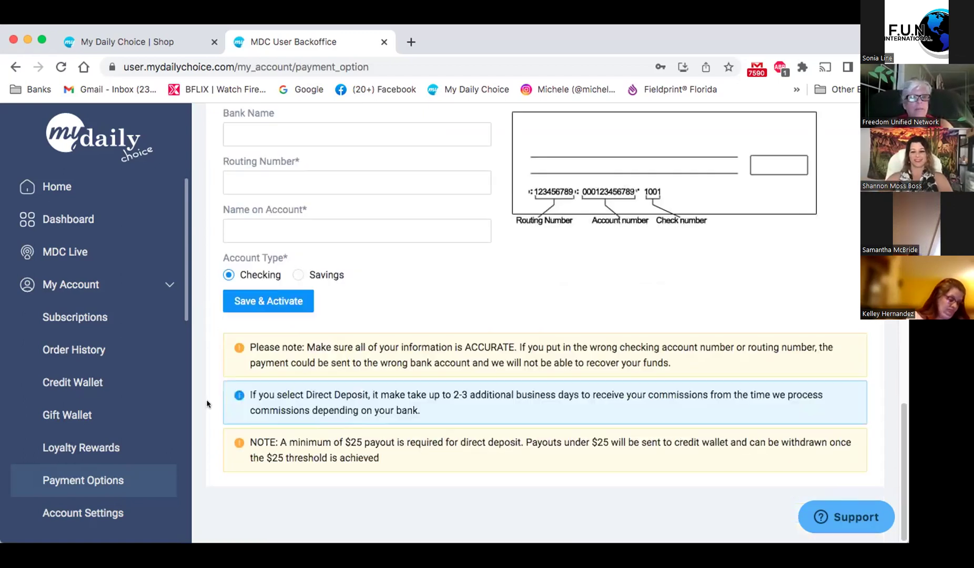
Open Loyalty Rewards and review the balance, the program description and the monthly spending reward tiers
left_click(99, 445)
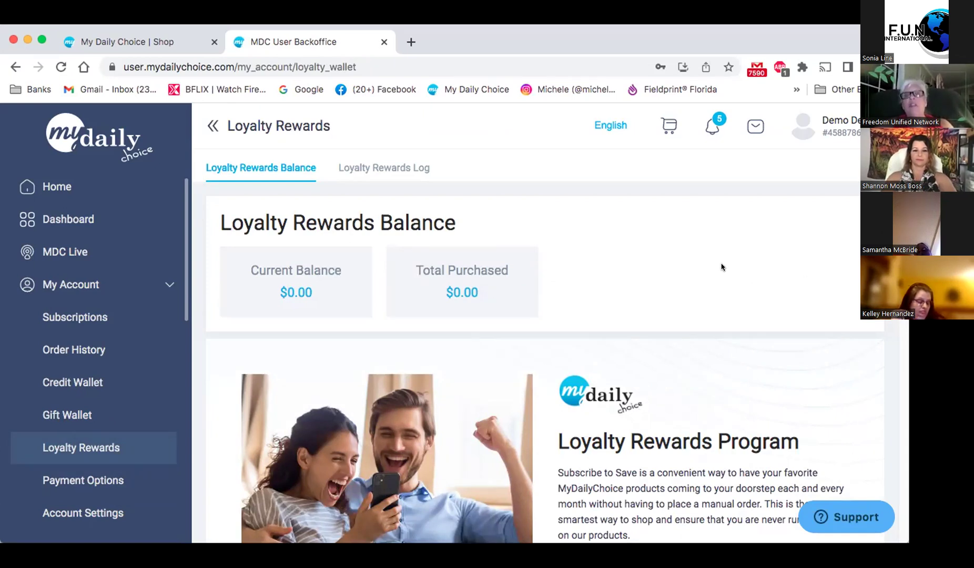
scroll(721, 267, "down", 2)
scroll(722, 267, "down", 2)
scroll(724, 267, "down", 5)
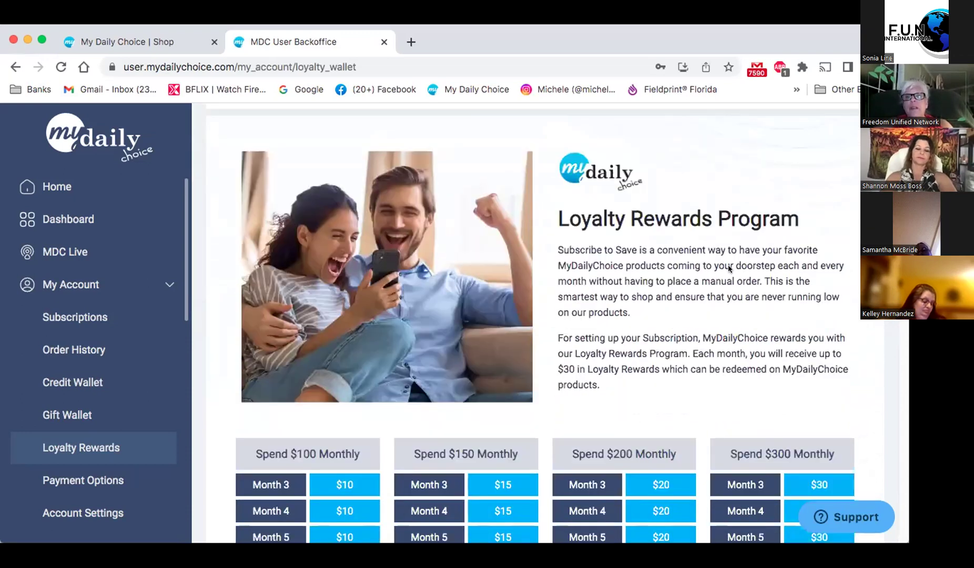
scroll(728, 269, "up", 1)
scroll(729, 269, "up", 4)
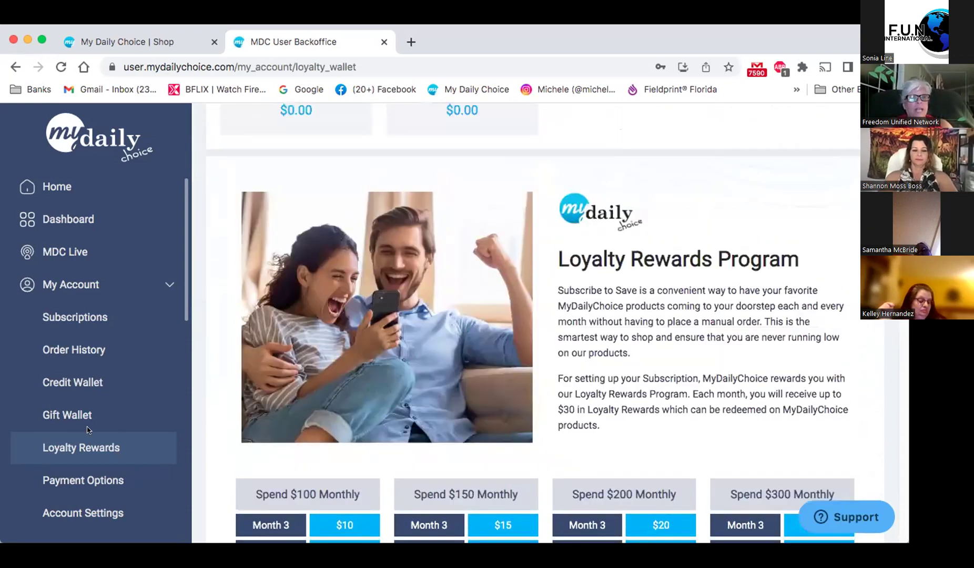
Open the Gift Wallet and review the gift cards for sale, the Histories table and the explanation of how gift cards work
left_click(59, 415)
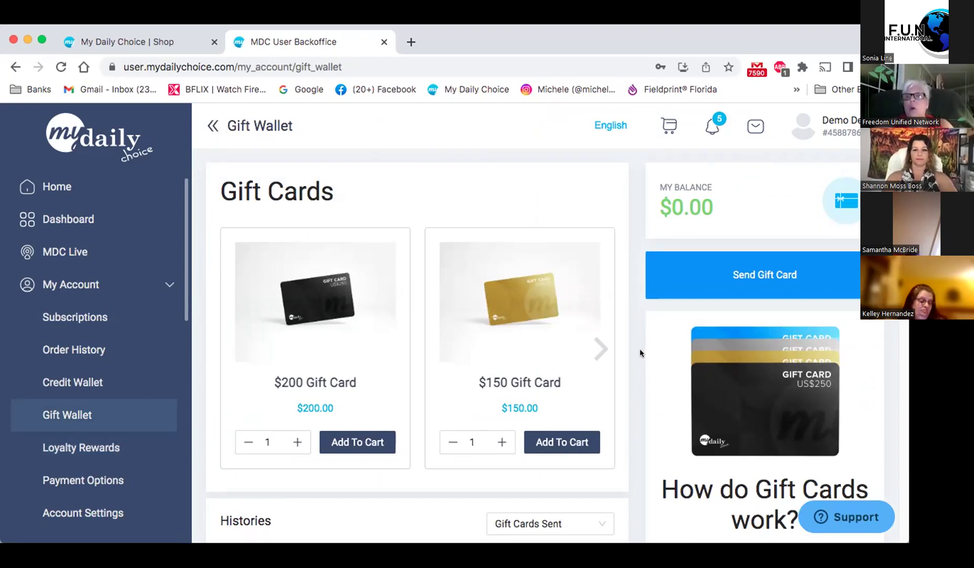
scroll(639, 348, "down", 1)
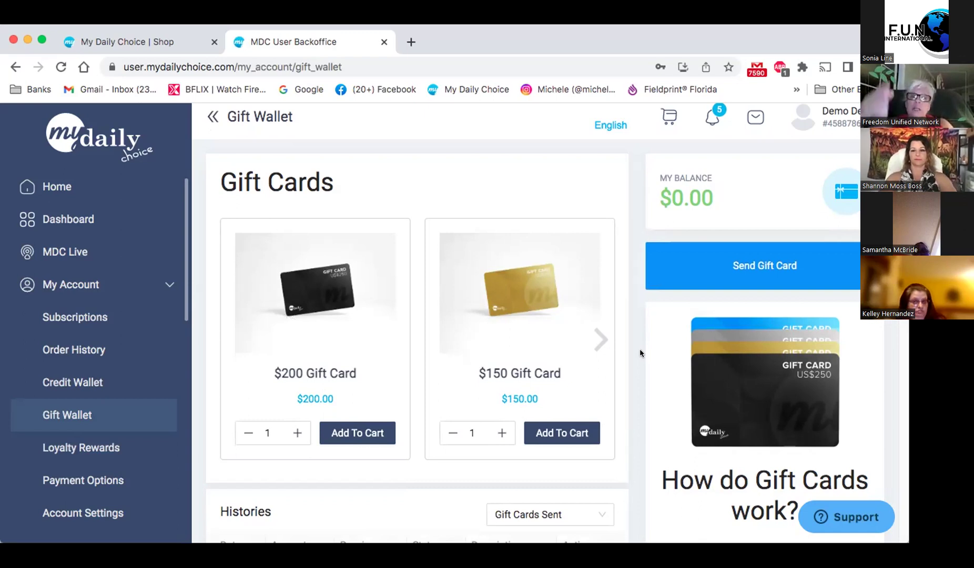
scroll(656, 346, "down", 5)
scroll(646, 369, "down", 3)
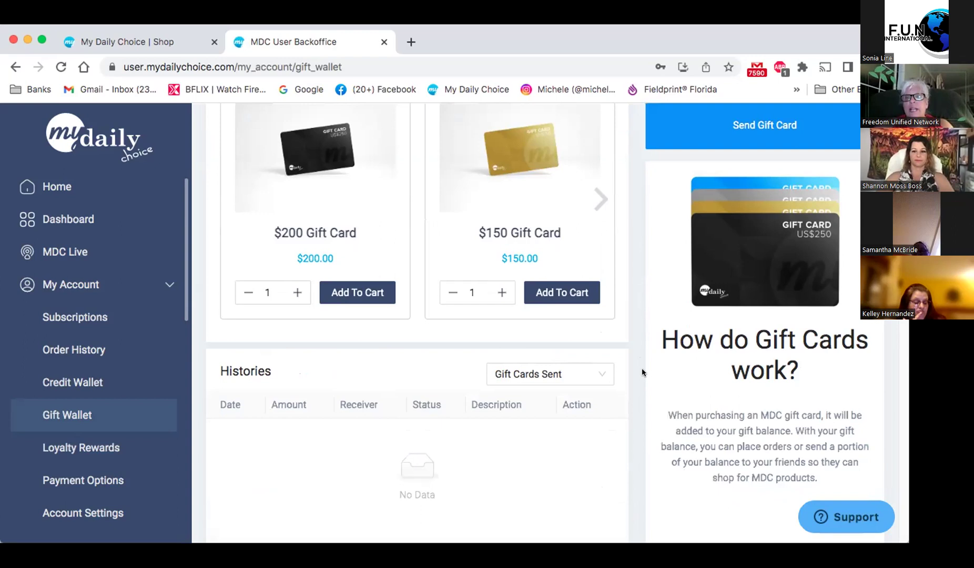
scroll(642, 371, "up", 3)
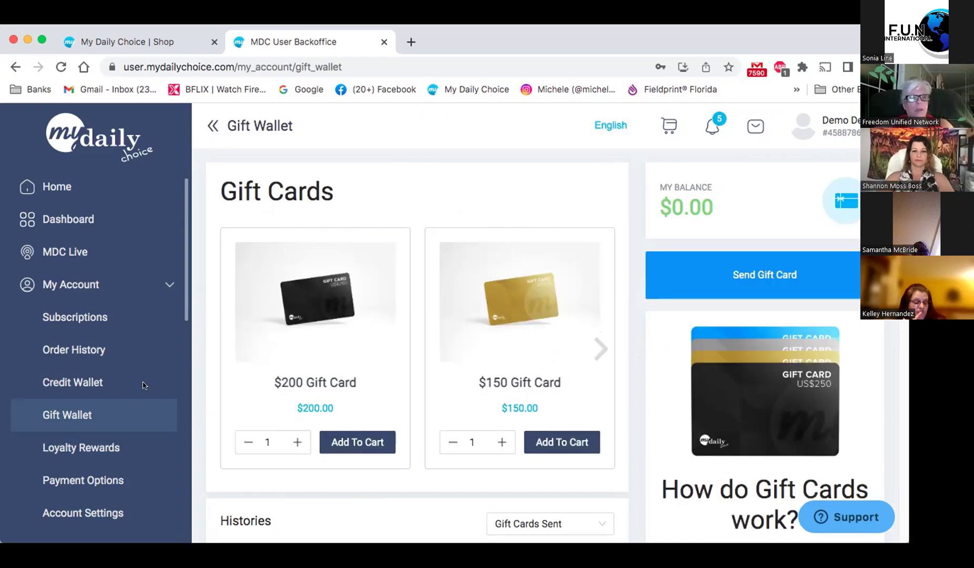
Open the Credit Wallet and review its balance section, the About Credit Wallet text and the bank wire details
left_click(90, 383)
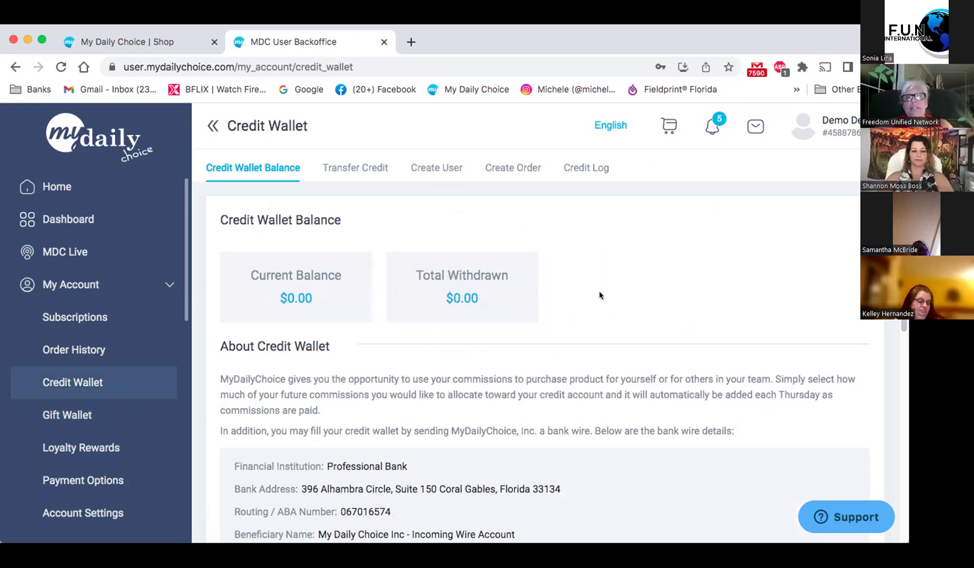
scroll(599, 294, "down", 1)
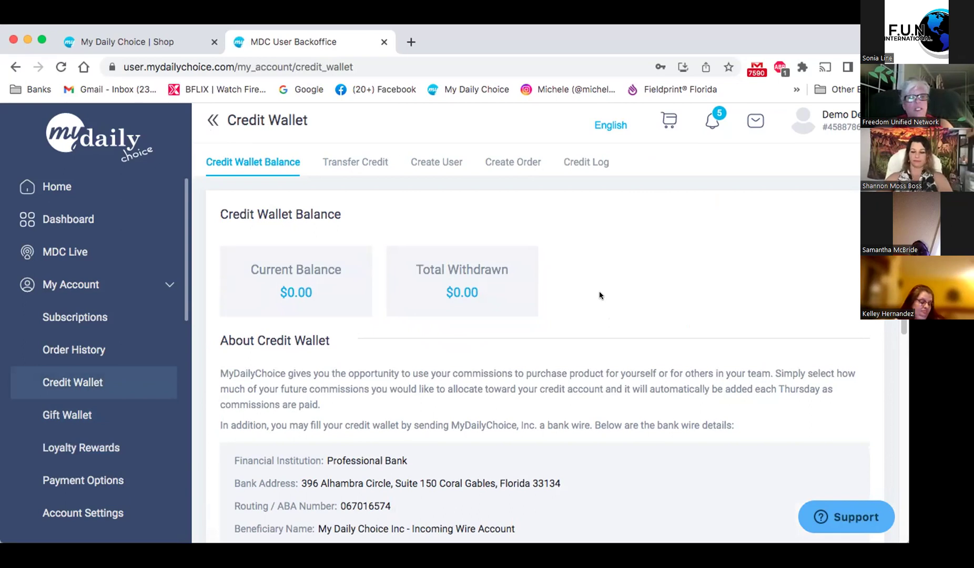
scroll(232, 358, "down", 3)
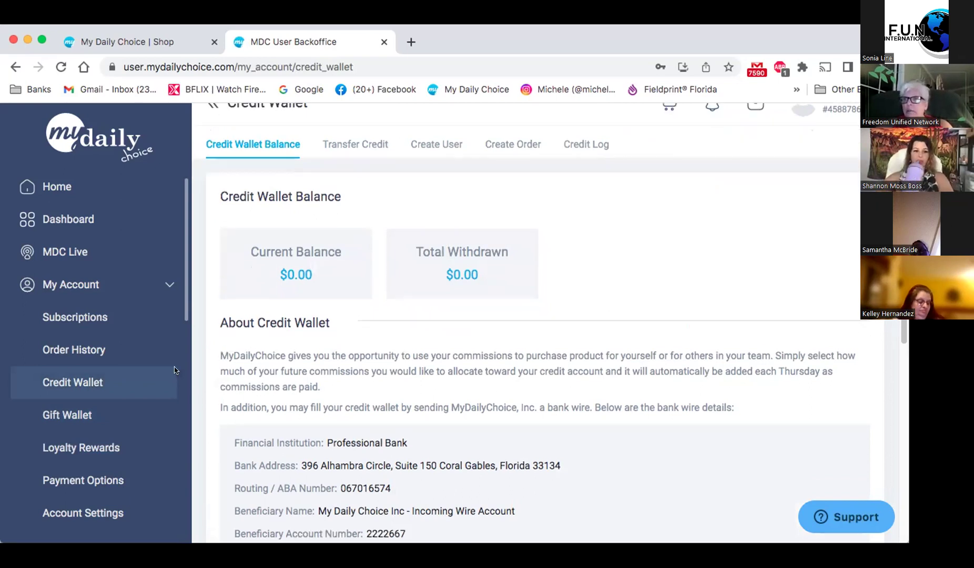
Expand the My Website section of the back office navigation and open the Replicated Website page
scroll(173, 372, "down", 1)
scroll(155, 406, "down", 3)
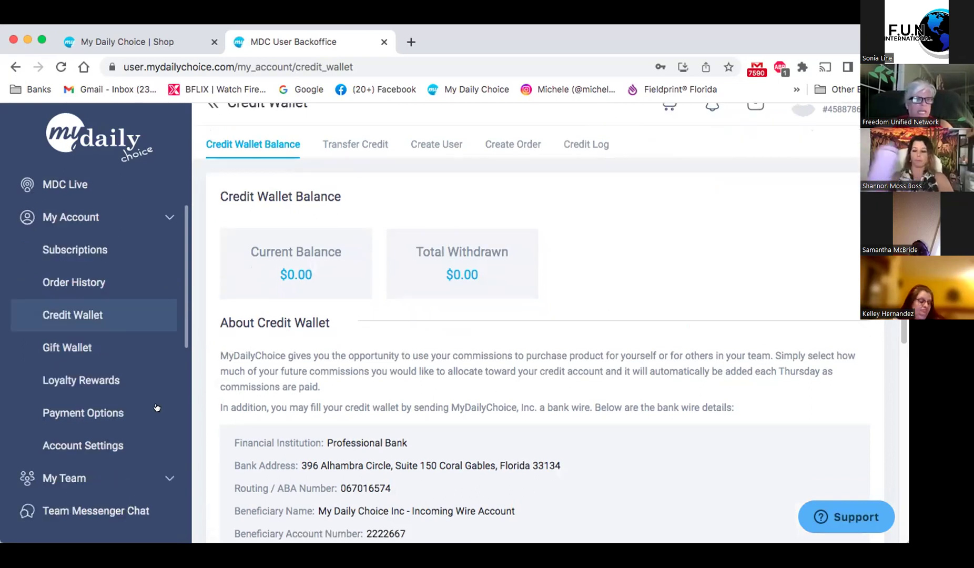
scroll(155, 407, "down", 3)
scroll(156, 408, "down", 2)
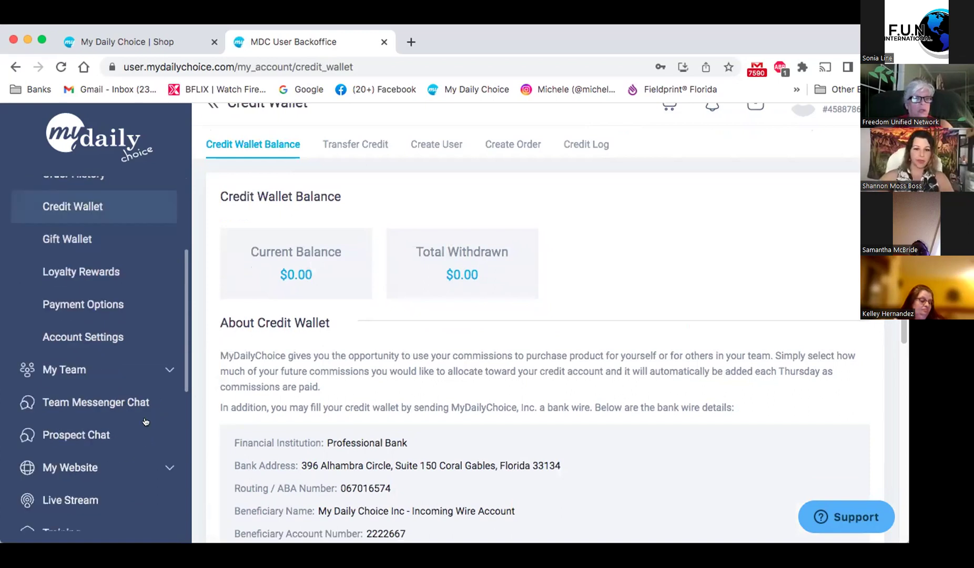
scroll(88, 432, "down", 2)
left_click(88, 431)
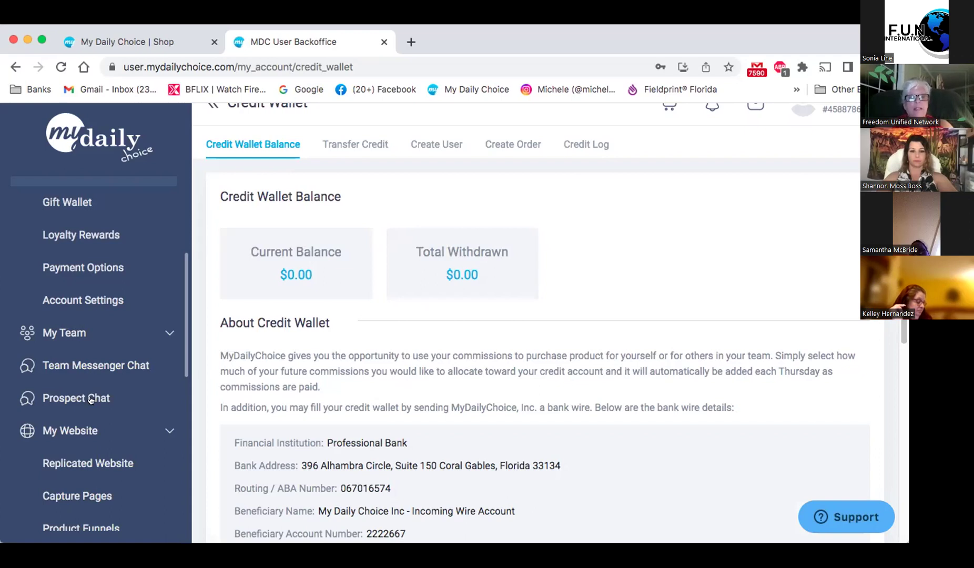
scroll(127, 426, "down", 1)
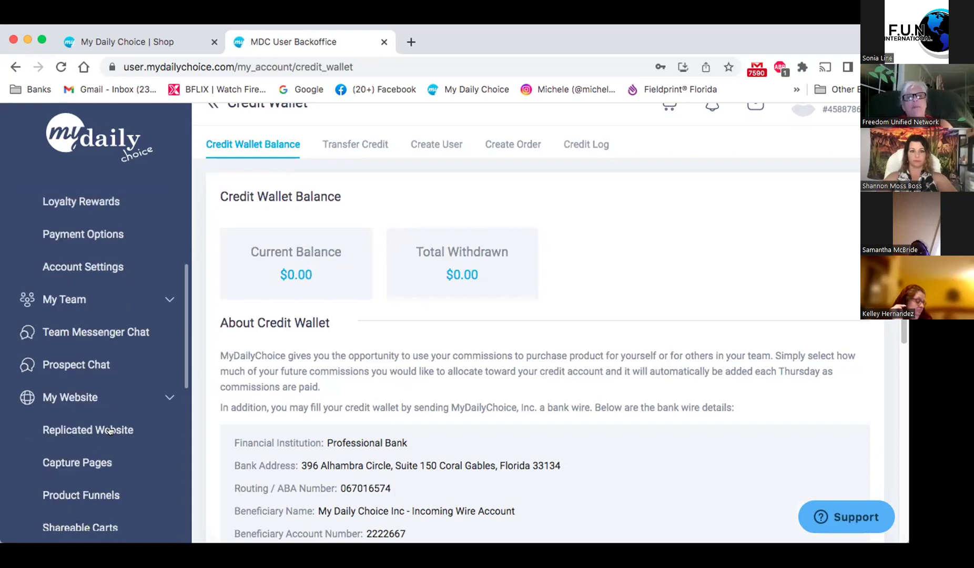
left_click(110, 430)
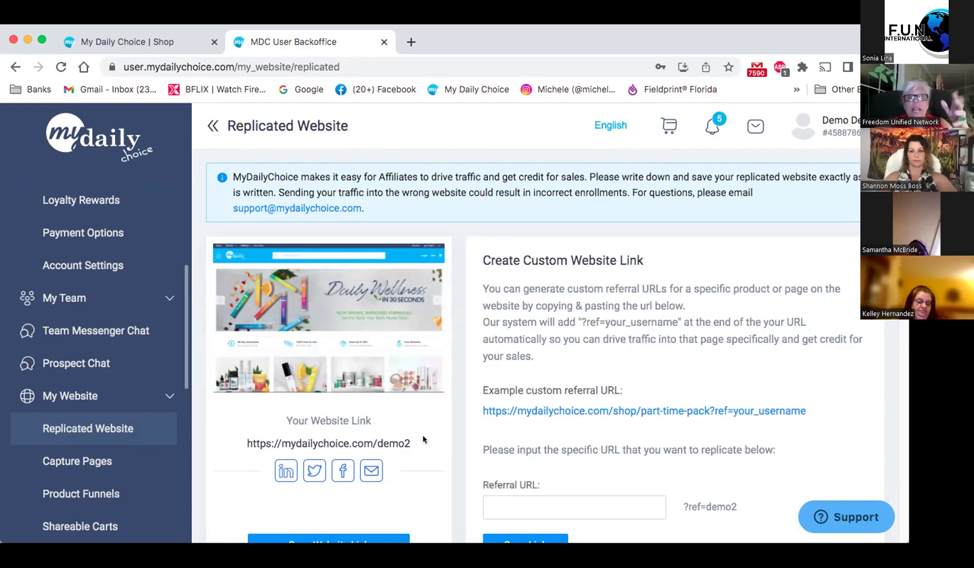
Examine the personal website link with its sharing options and the Create Custom Website Link form
scroll(424, 440, "down", 1)
scroll(337, 502, "down", 2)
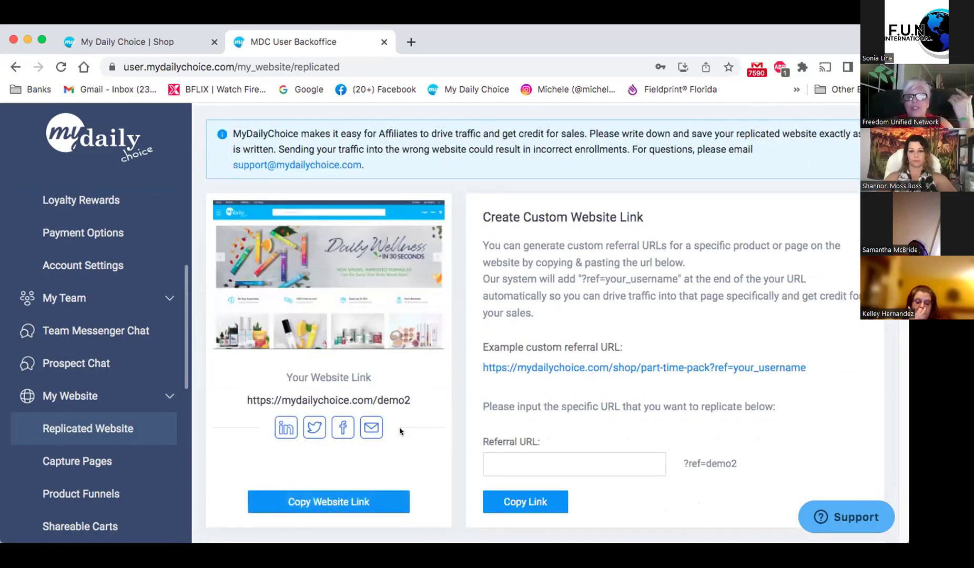
scroll(416, 424, "down", 1)
scroll(418, 426, "down", 2)
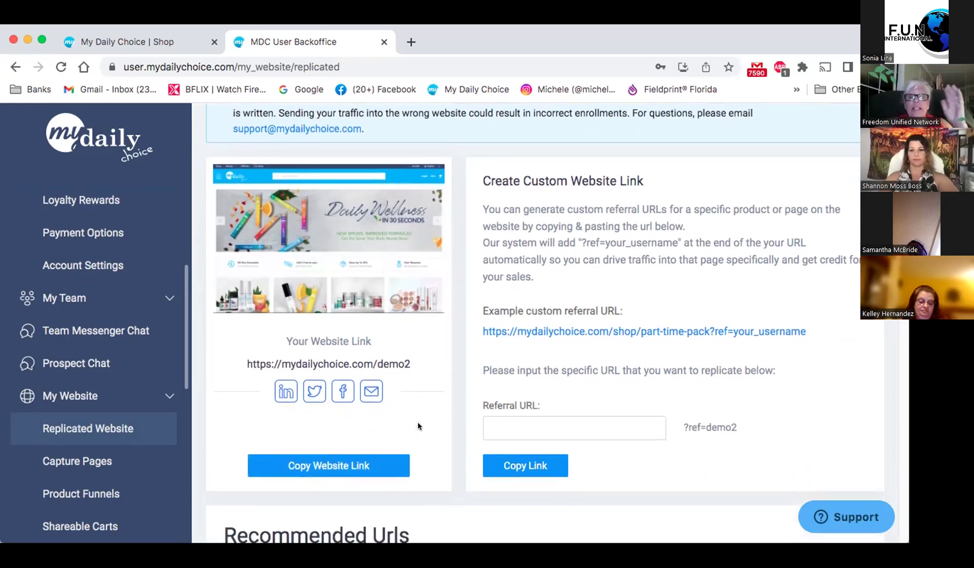
Review the Recommended Urls list of referral links from Daily Deals through MyDailyChoice
scroll(426, 427, "down", 1)
scroll(426, 427, "down", 5)
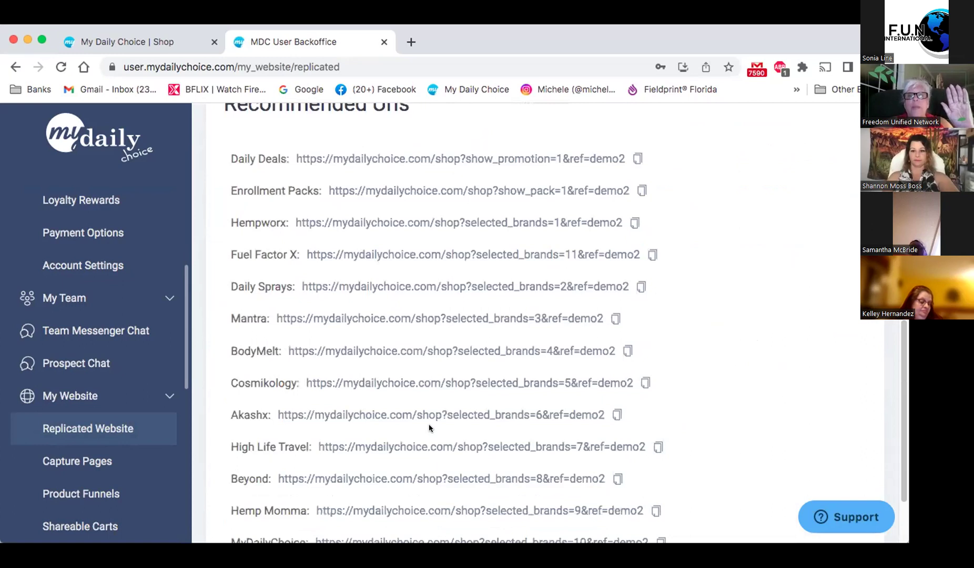
scroll(428, 424, "down", 1)
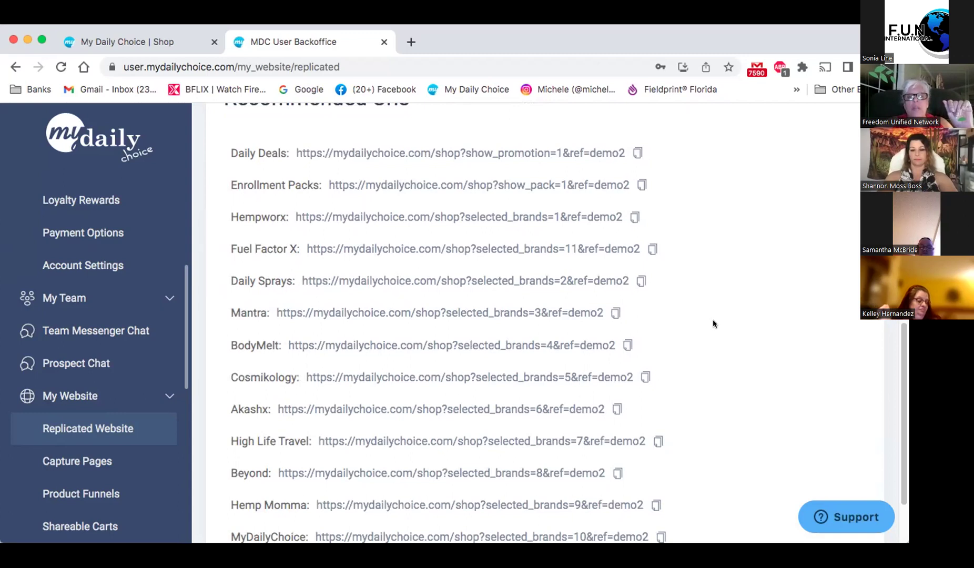
scroll(713, 320, "down", 1)
scroll(708, 324, "down", 1)
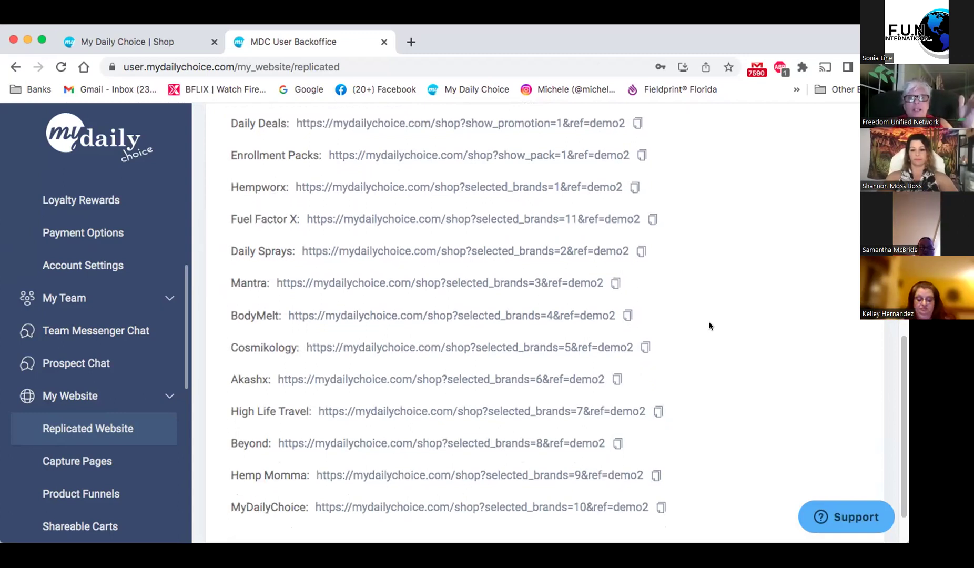
scroll(704, 320, "up", 3)
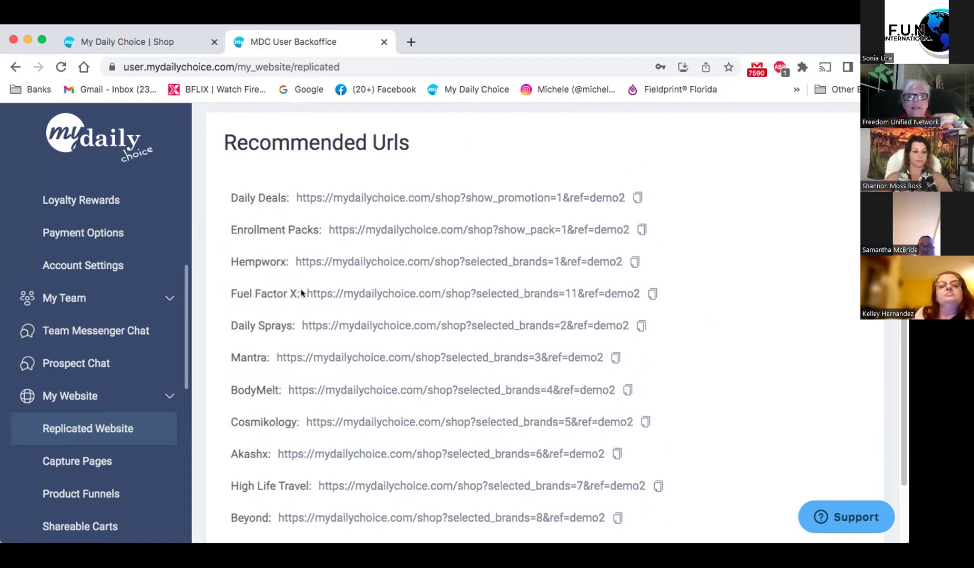
Highlight the beginning of the Fuel Factor X referral link, clear the selection, and continue viewing the recommended links
mouse_move(307, 294)
left_mouse_down()
mouse_move(645, 297)
mouse_move(299, 290)
left_mouse_up()
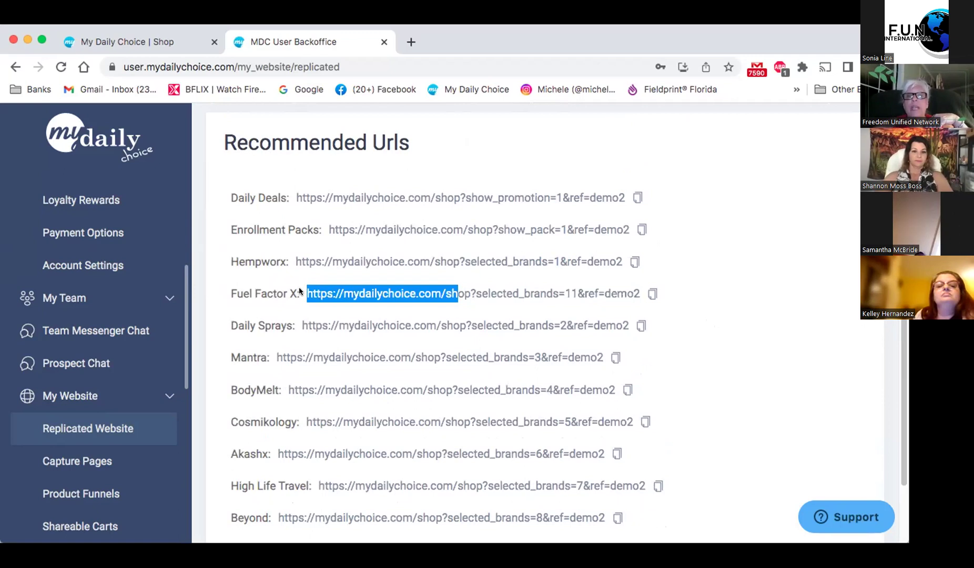
left_click(671, 268)
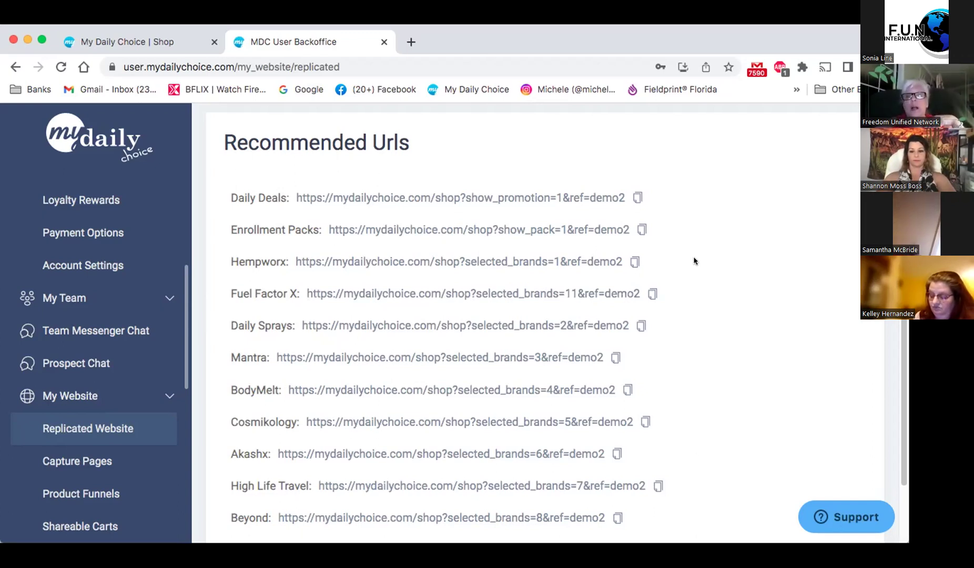
scroll(694, 261, "down", 1)
scroll(197, 387, "down", 1)
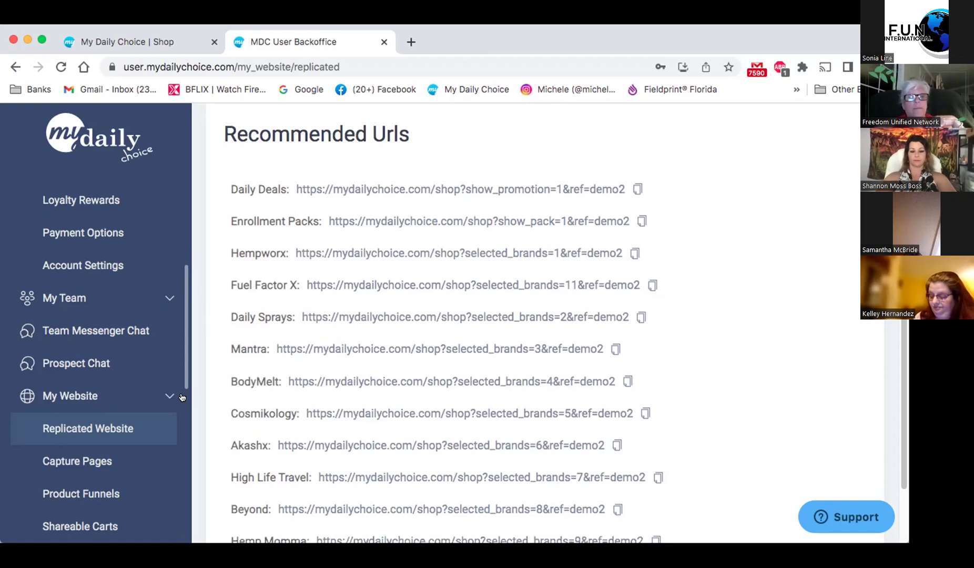